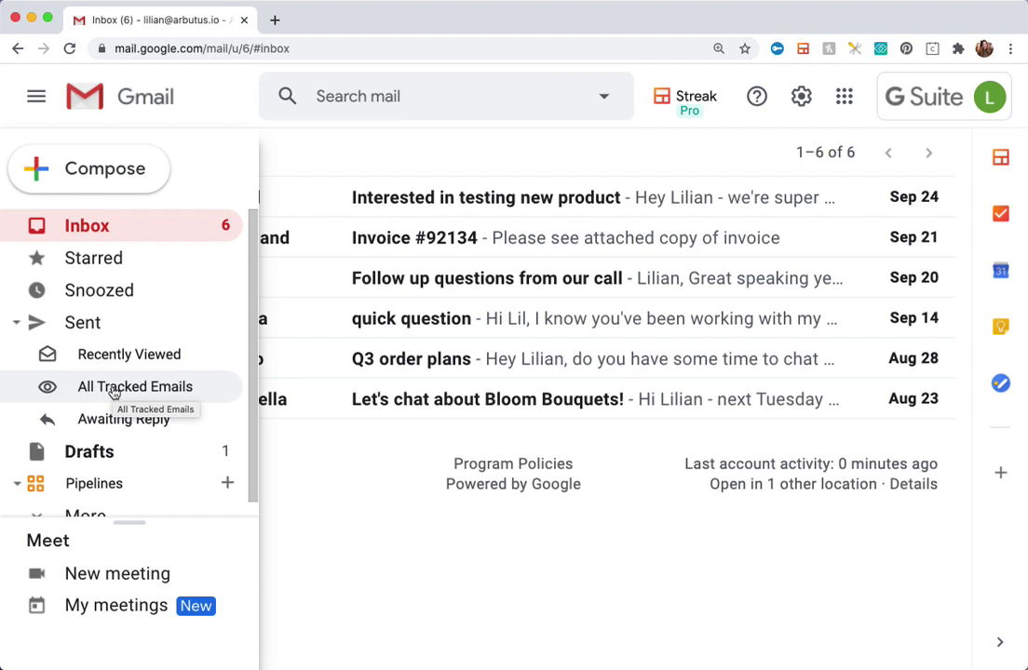
List all tracked emails and select the six opened ones: four 'Time to chat tomorrow?', 'Q4 order planning', 'Contract - please sign'.
left_click(114, 391)
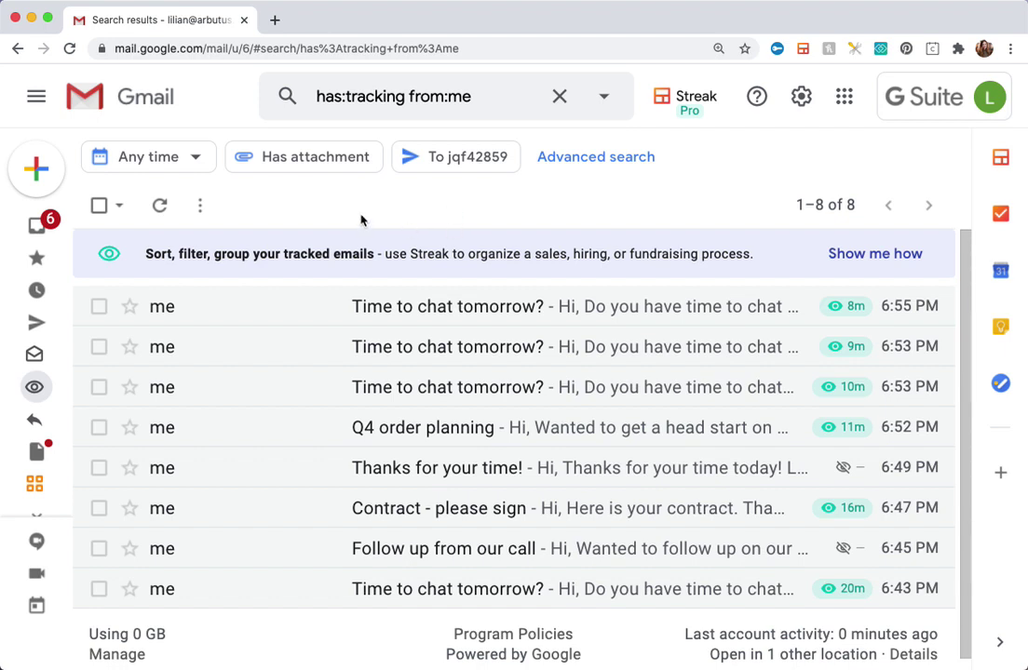
left_click(99, 308)
left_click(99, 346)
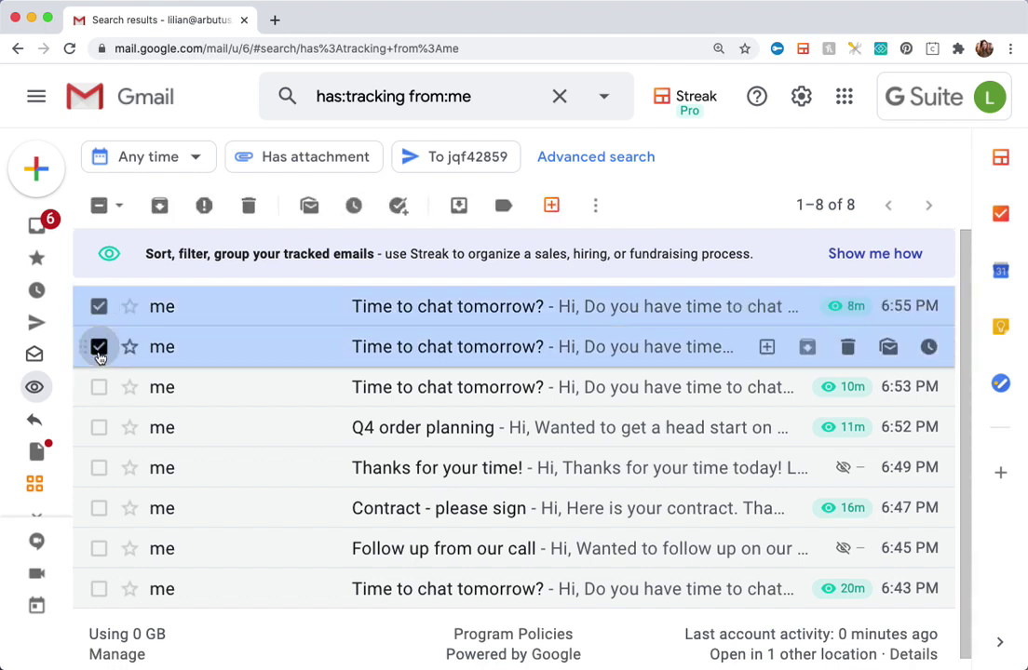
left_click(99, 386)
left_click(98, 427)
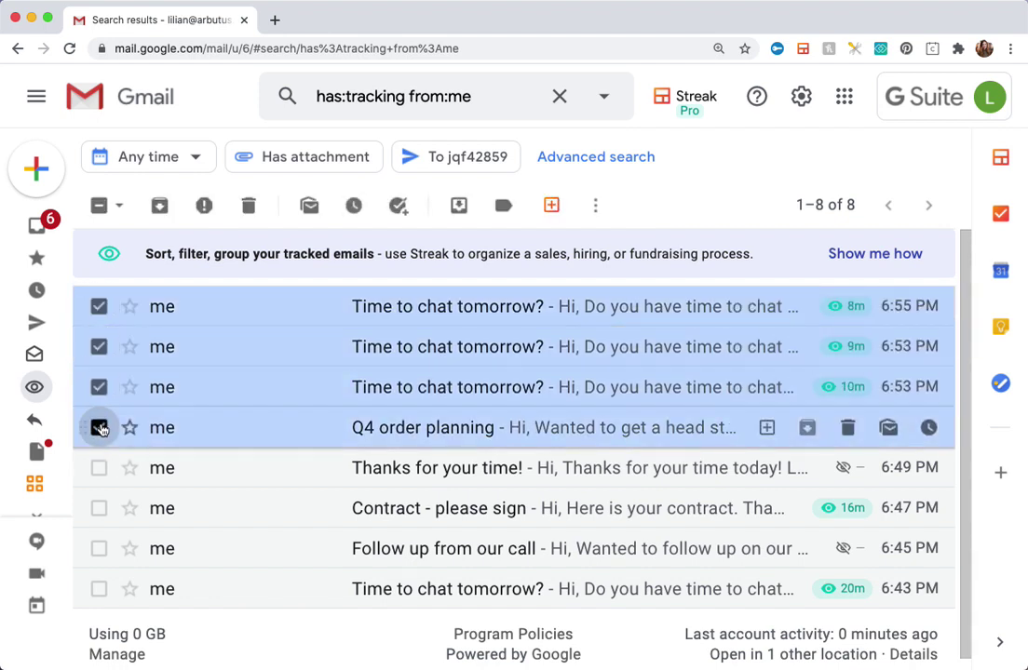
left_click(98, 508)
left_click(99, 588)
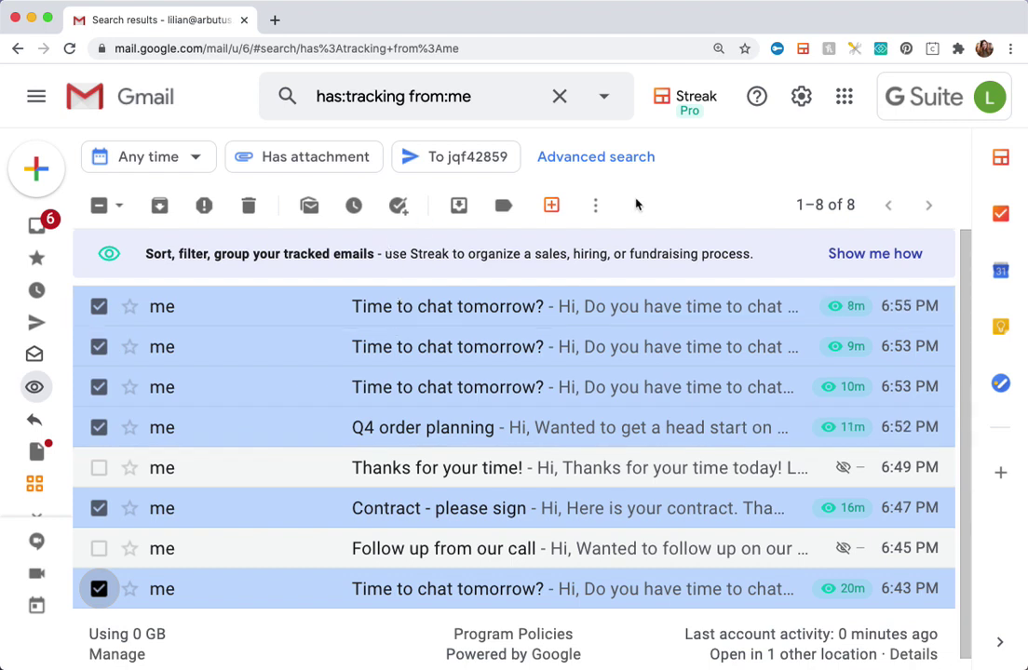
Add the six selected emails to a new pipeline built from the Sales template.
left_click(551, 208)
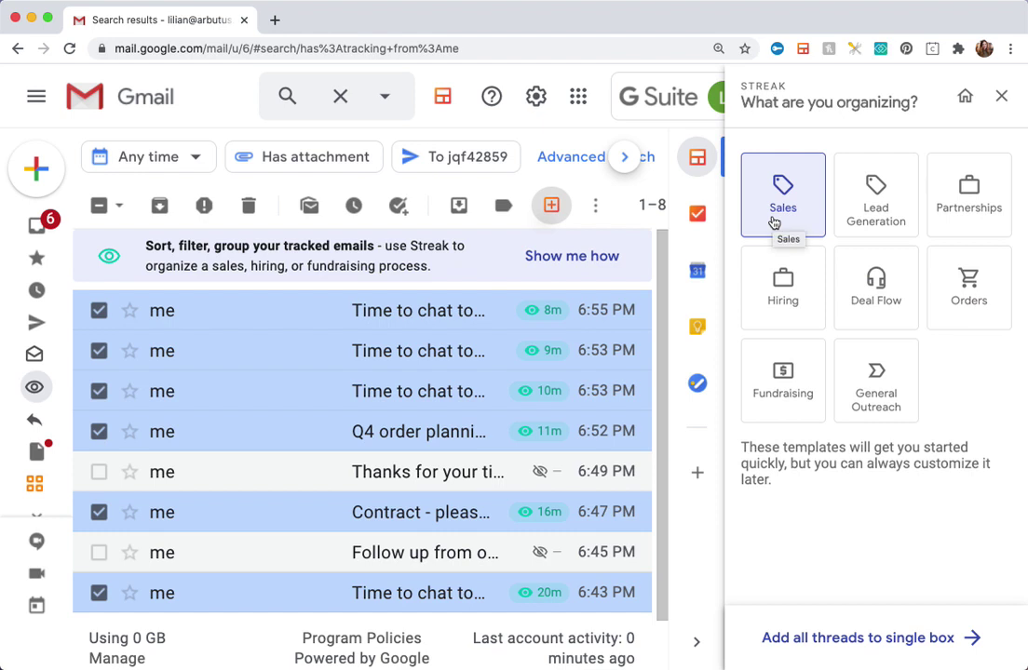
left_click(773, 222)
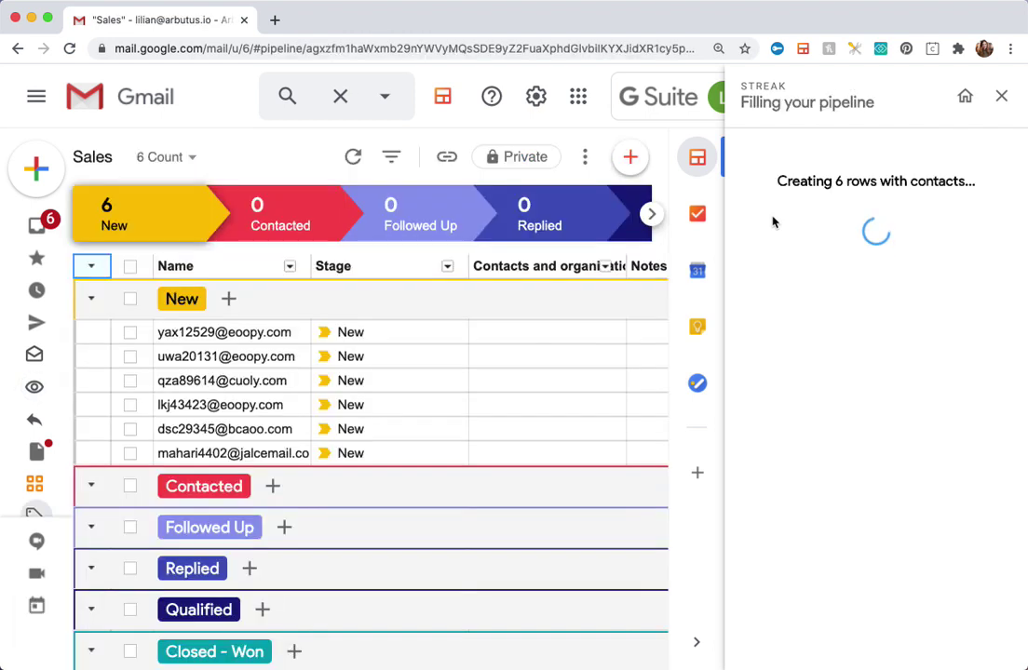
Close the pipeline setup panel once the six New-stage rows are created.
left_click(1004, 96)
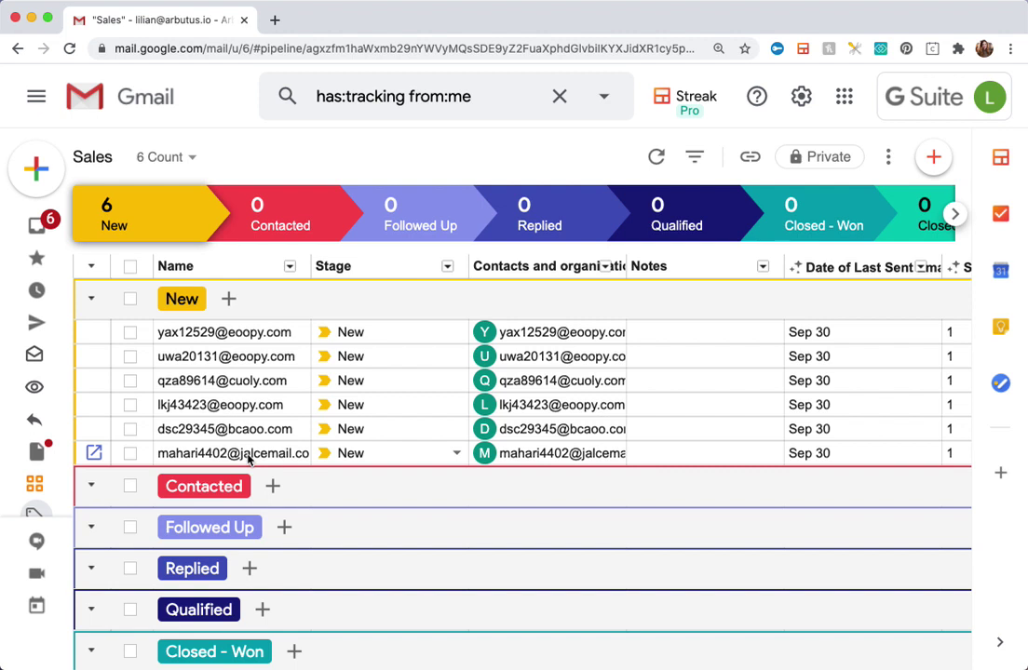
scroll(280, 409, "right", 3)
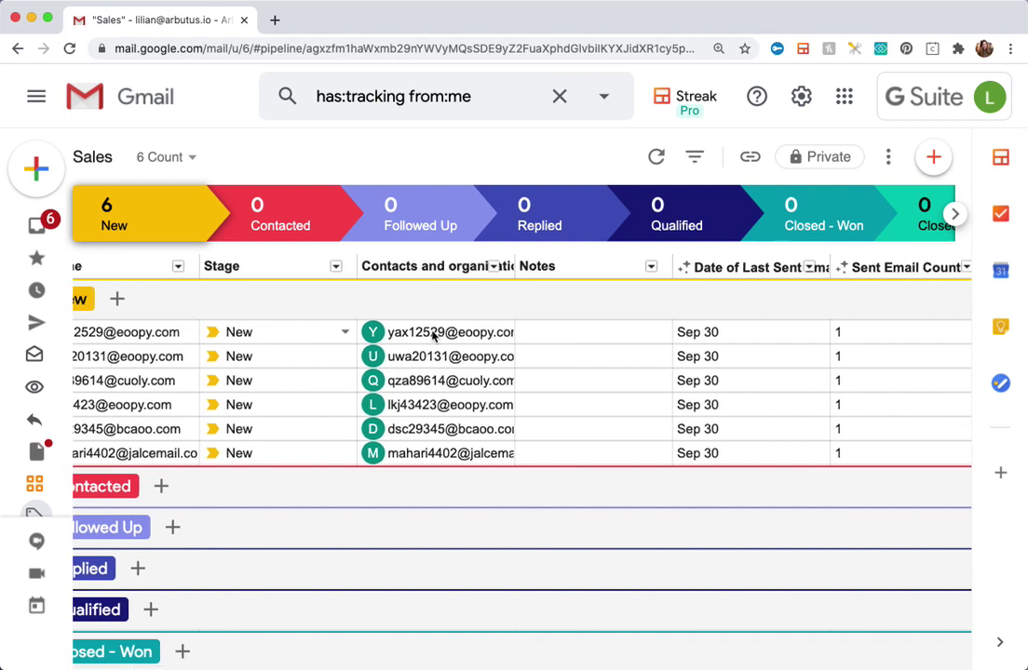
left_click(434, 336)
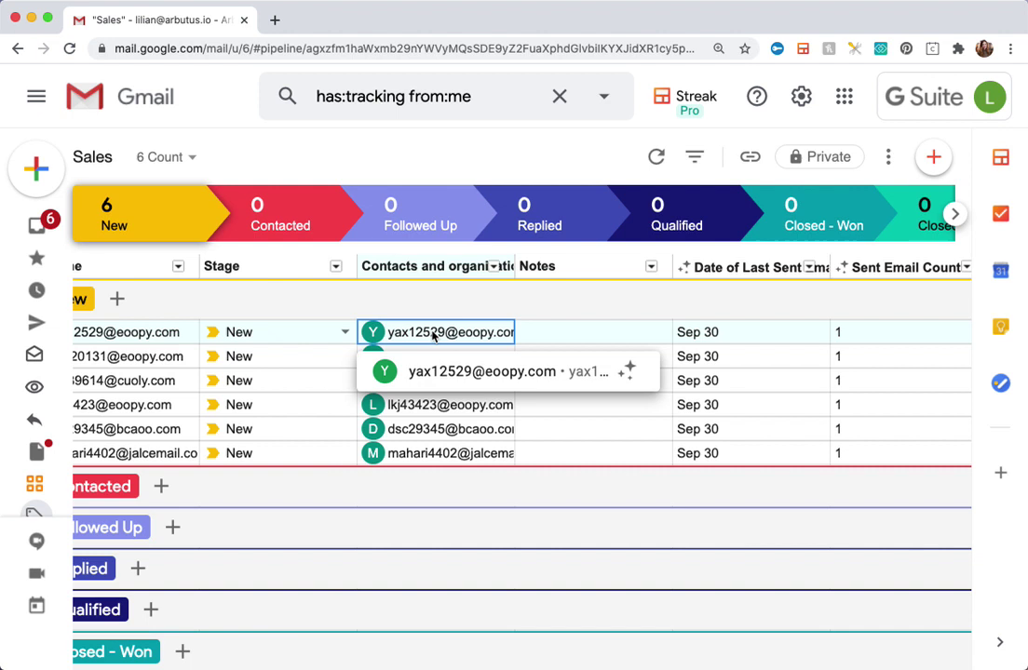
left_click(433, 315)
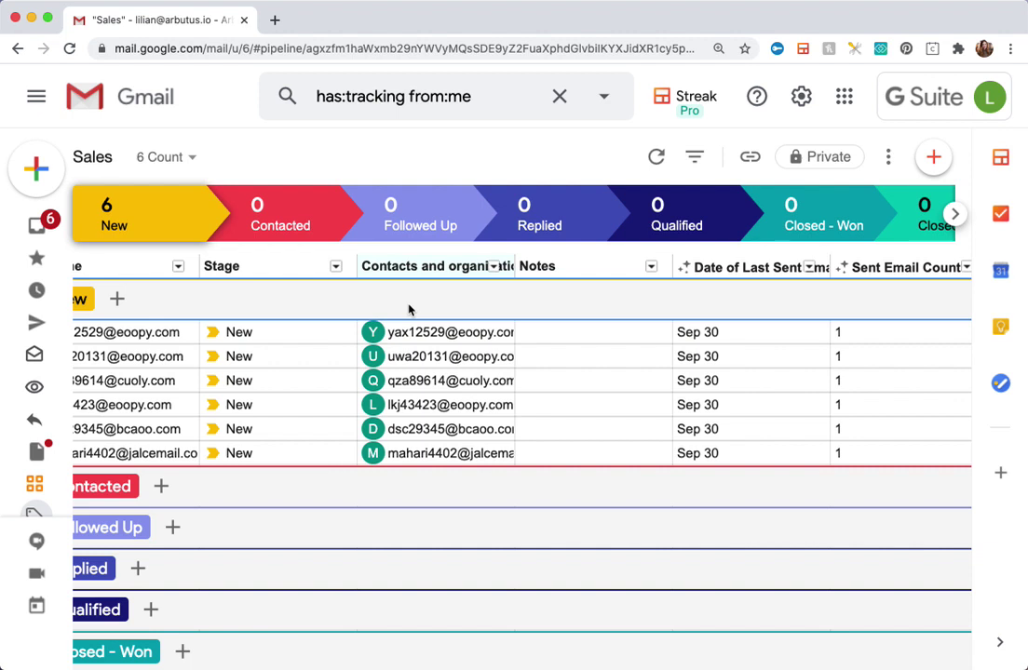
scroll(408, 309, "right", 2)
scroll(408, 309, "right", 1)
scroll(408, 309, "right", 2)
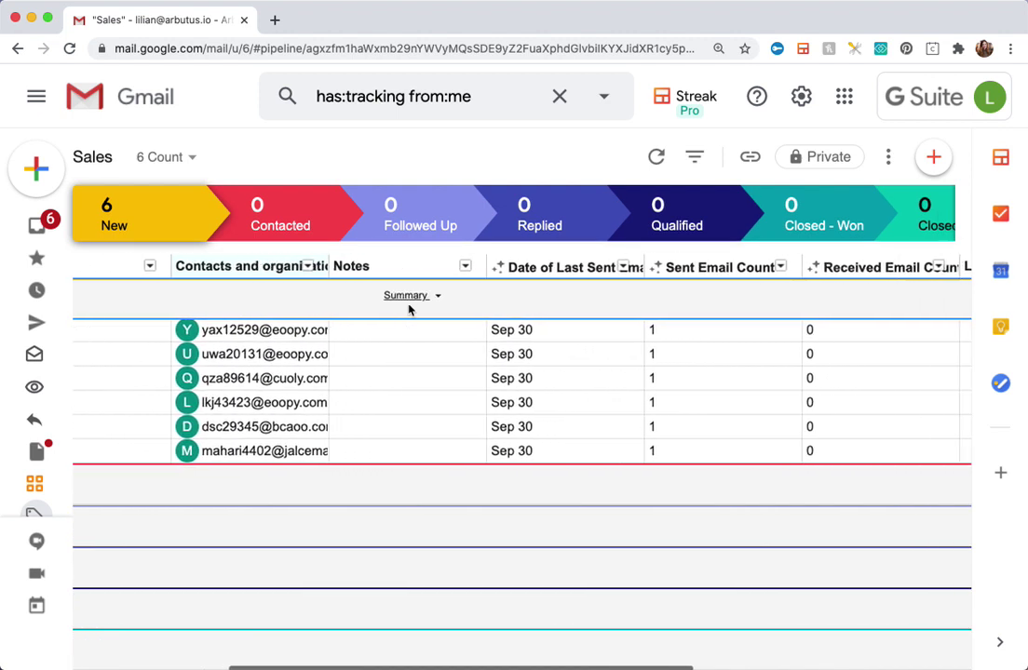
scroll(408, 309, "right", 1)
scroll(408, 309, "right", 2)
scroll(408, 309, "right", 1)
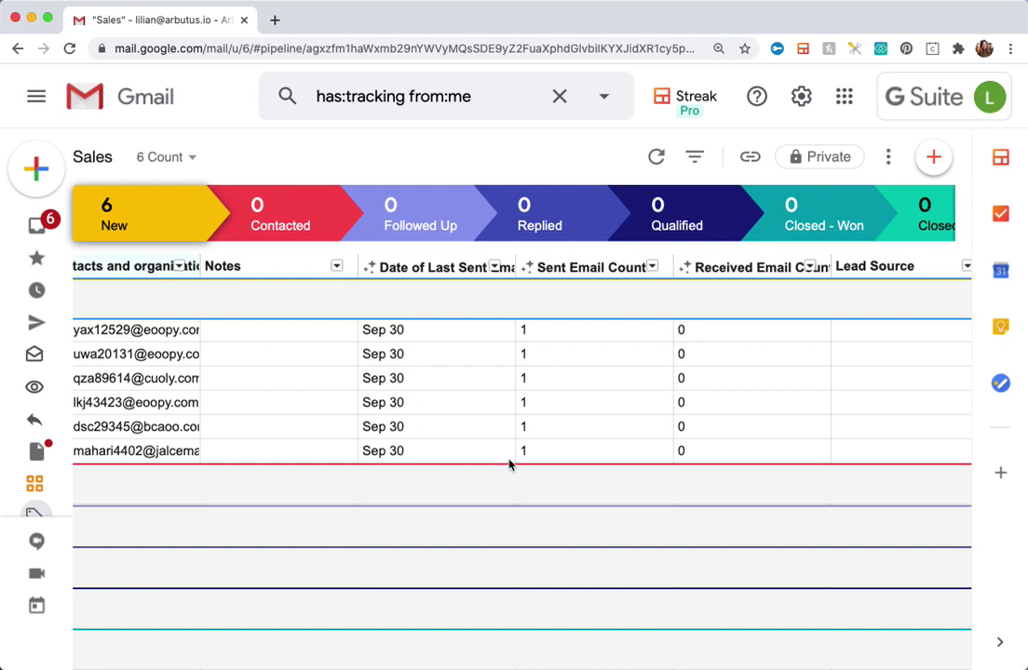
scroll(557, 345, "up", 1)
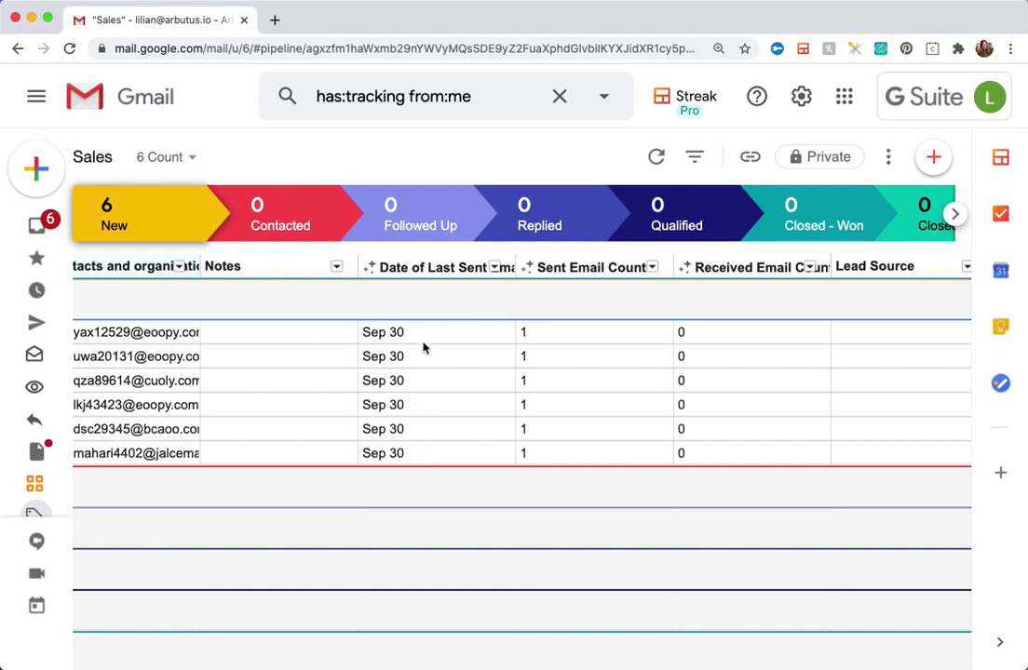
scroll(425, 337, "right", 3)
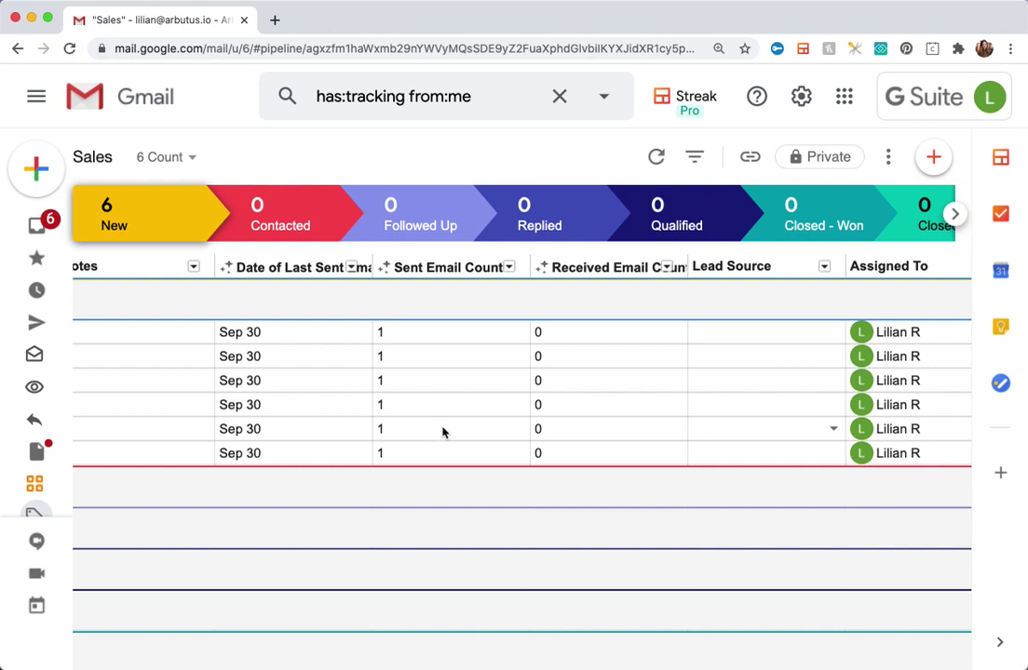
scroll(438, 430, "right", 3)
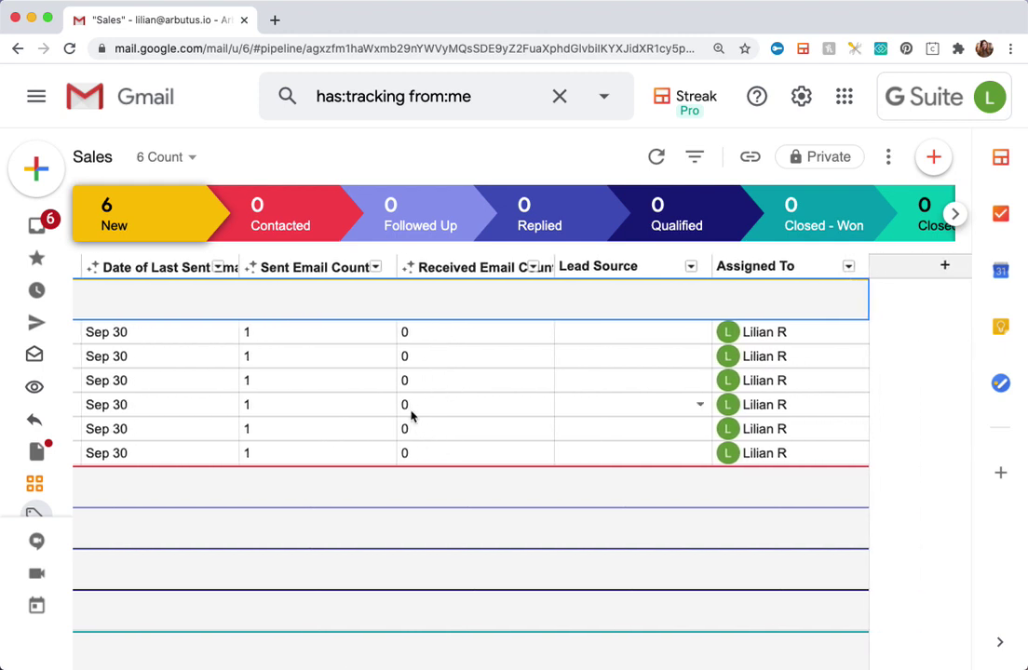
scroll(424, 423, "left", 7)
scroll(414, 419, "left", 3)
scroll(414, 419, "left", 2)
scroll(415, 419, "left", 1)
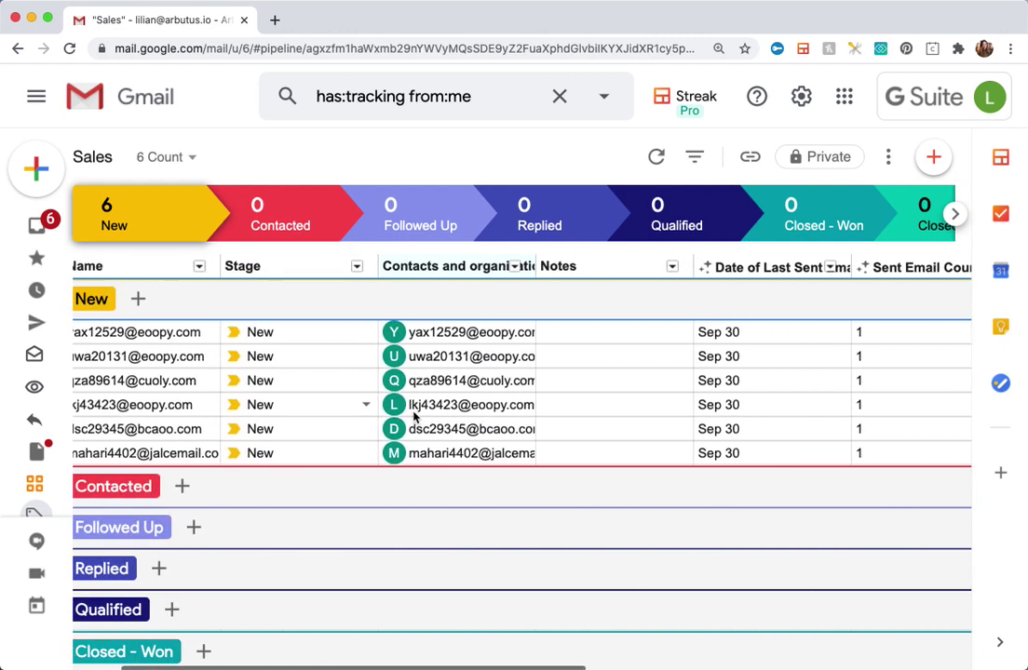
scroll(414, 419, "left", 2)
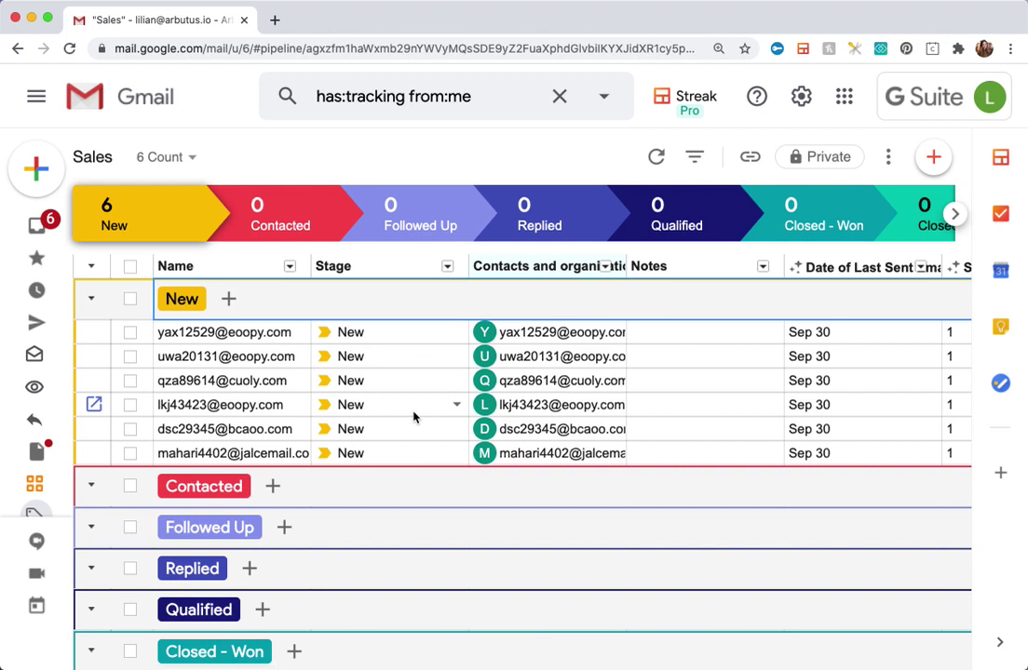
View the fourth contact's box, then return to All Tracked Emails showing Sales • New labels.
left_click(93, 404)
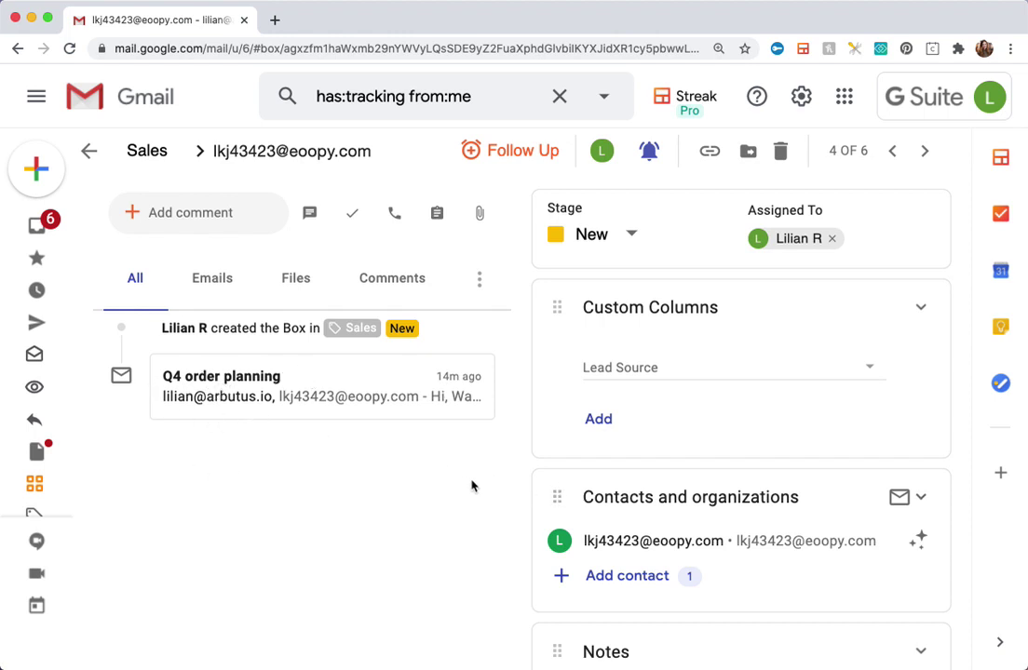
mouse_move(37, 386)
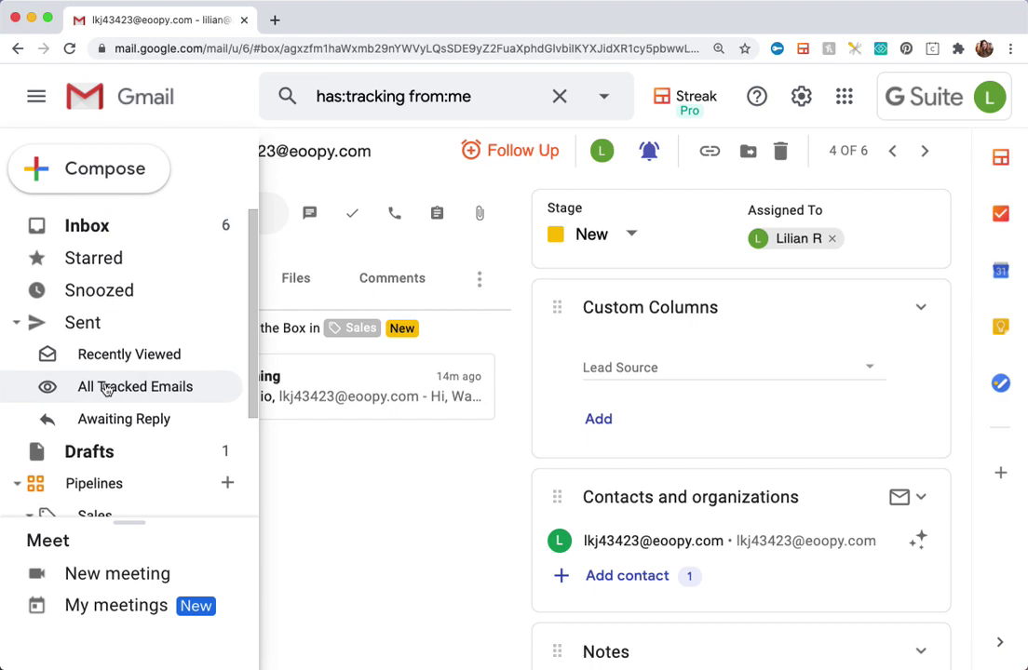
left_click(105, 387)
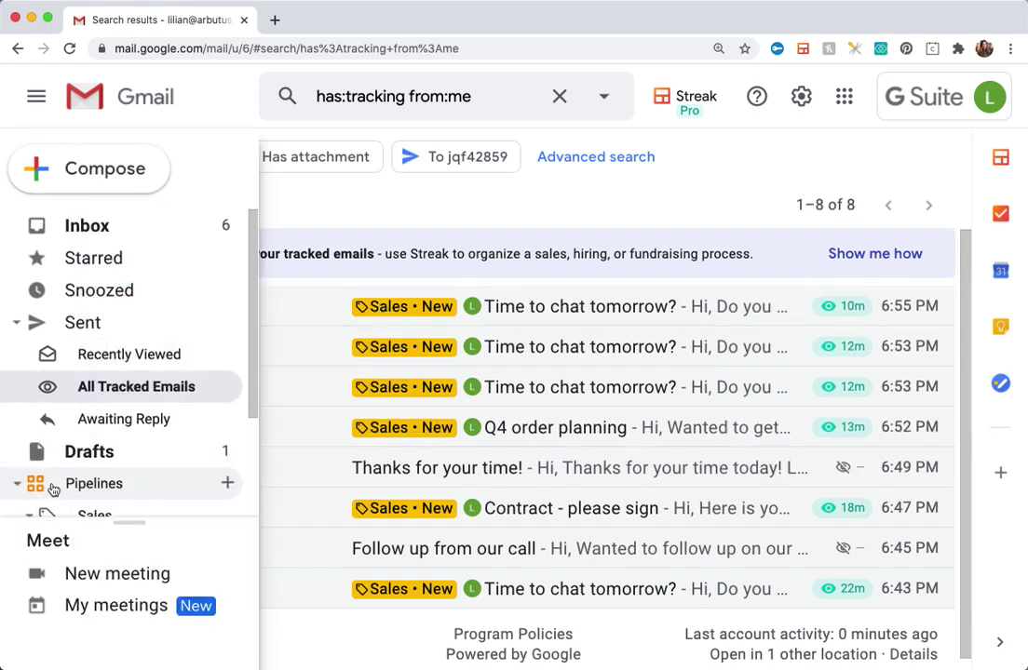
scroll(82, 479, "down", 2)
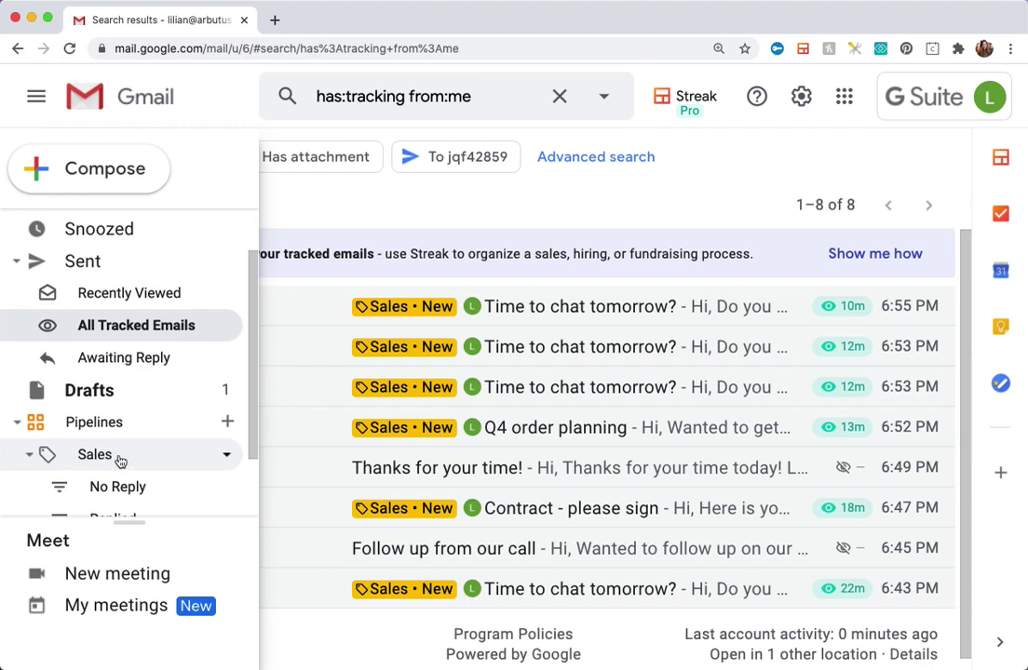
Show the Sales pipeline table with its six New rows, welcome panel dismissed.
left_click(94, 454)
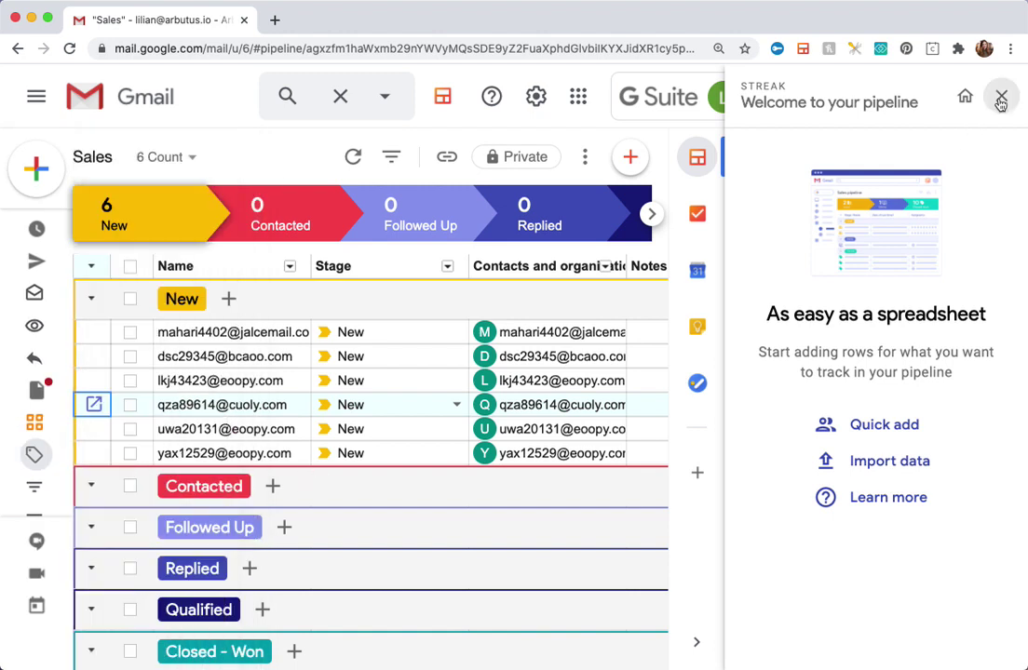
left_click(1001, 96)
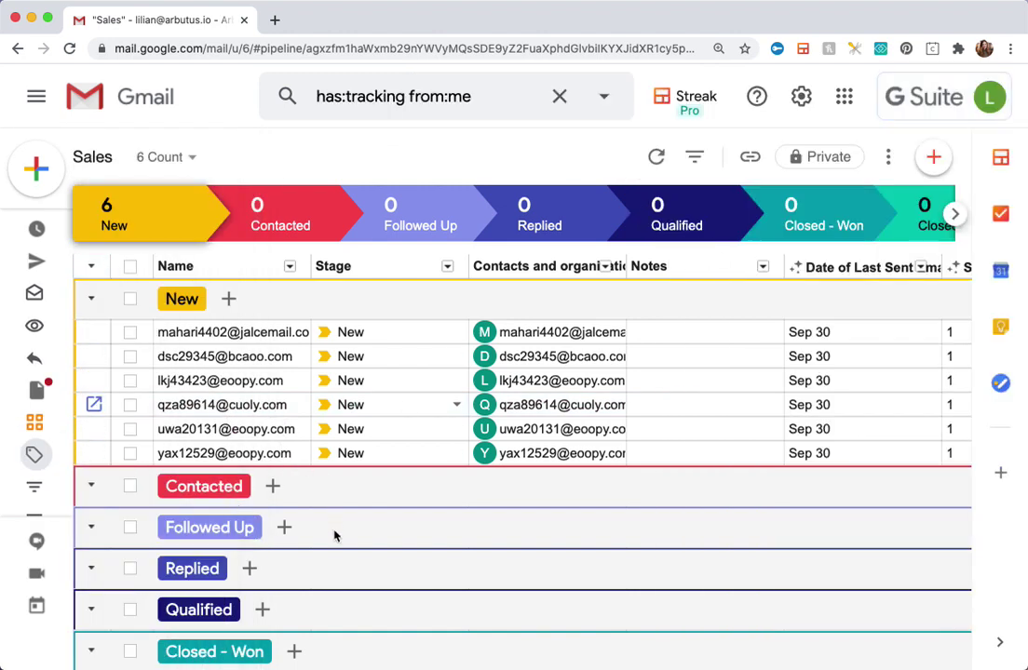
scroll(337, 550, "down", 2)
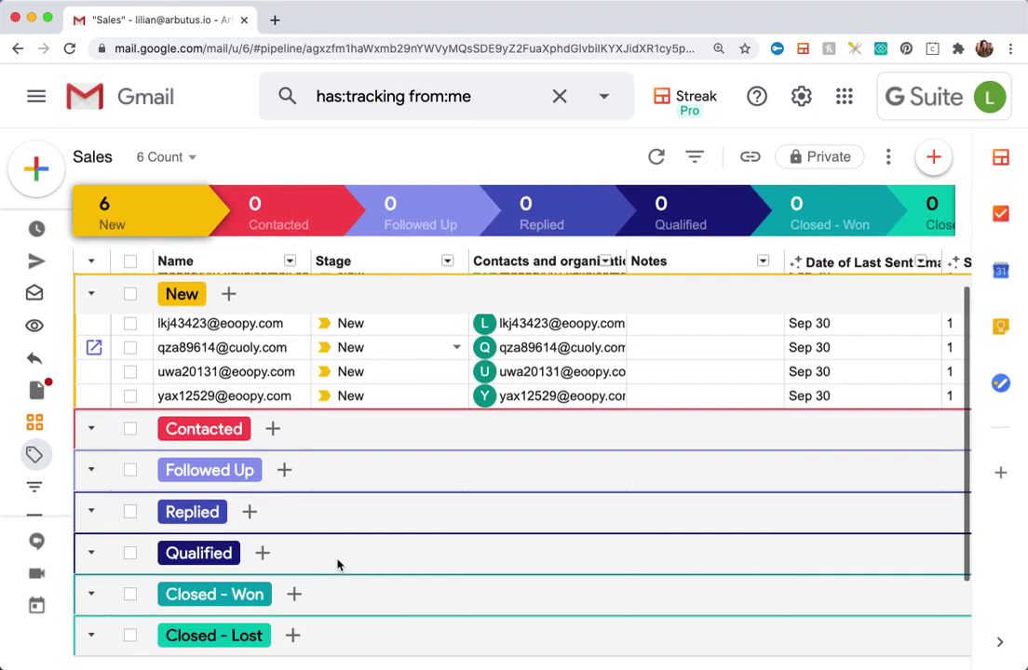
scroll(337, 564, "up", 2)
mouse_move(650, 429)
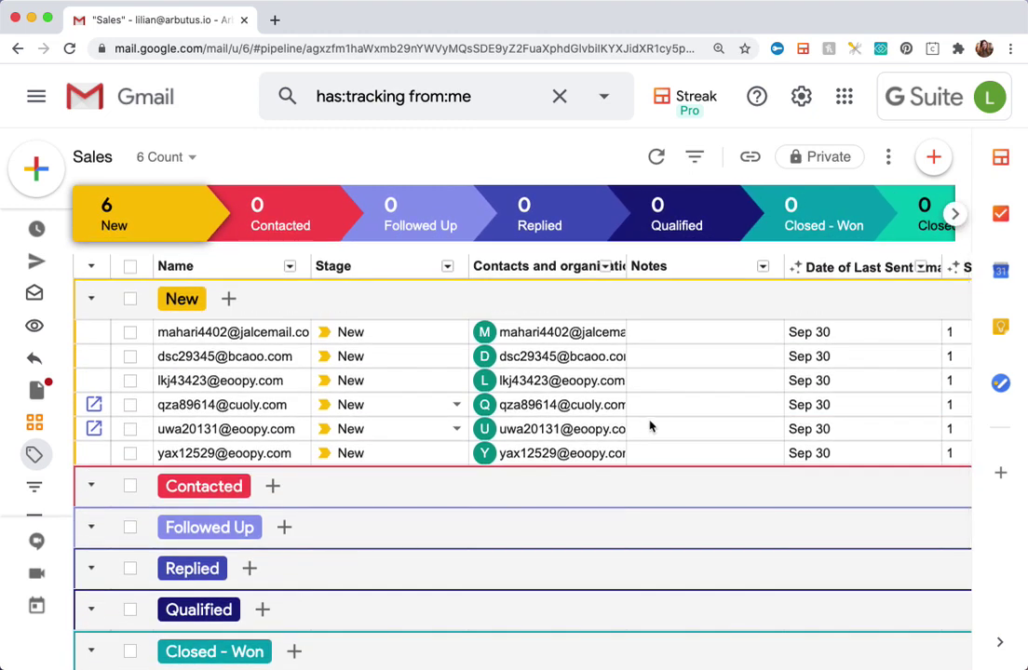